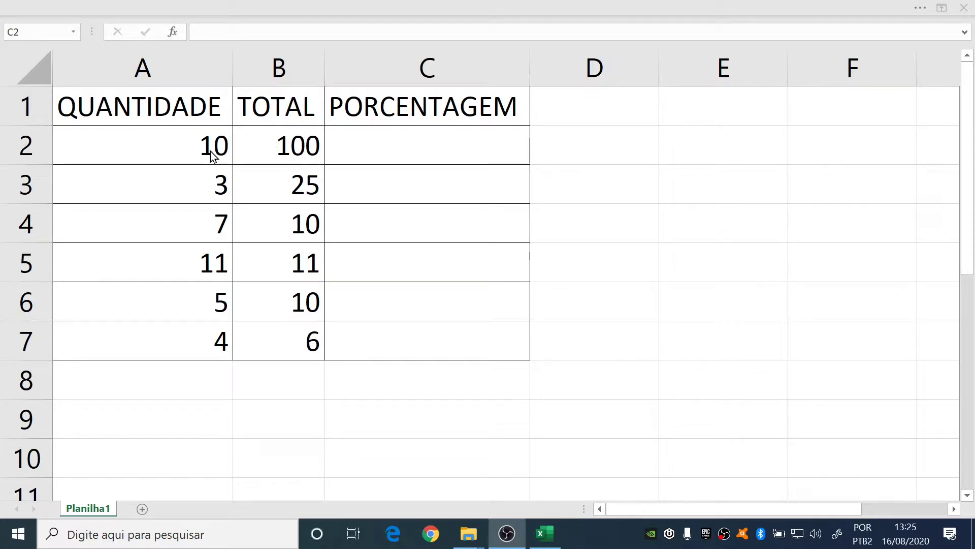
Enter the formula =A2/B2 in C2 to divide QUANTIDADE by TOTAL.
click(361, 146)
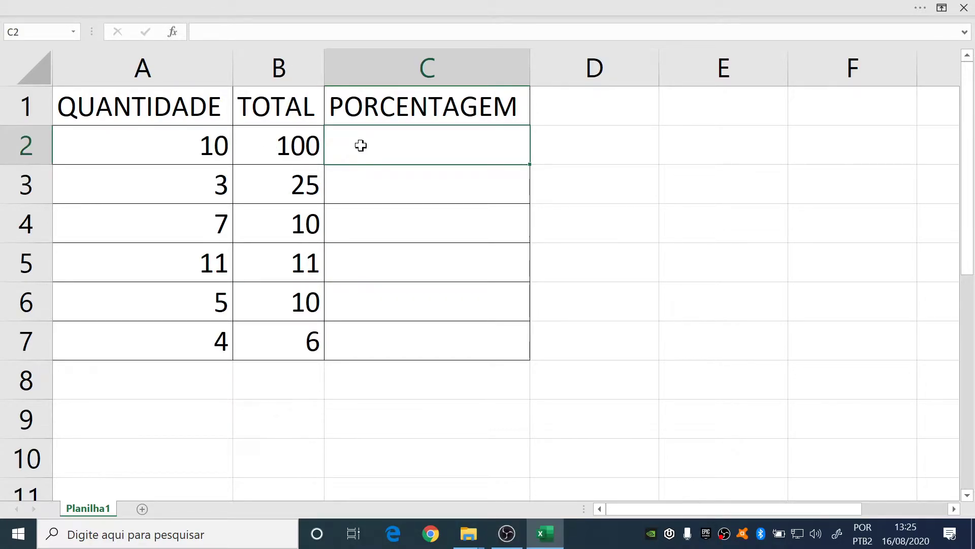
text(=)
click(183, 143)
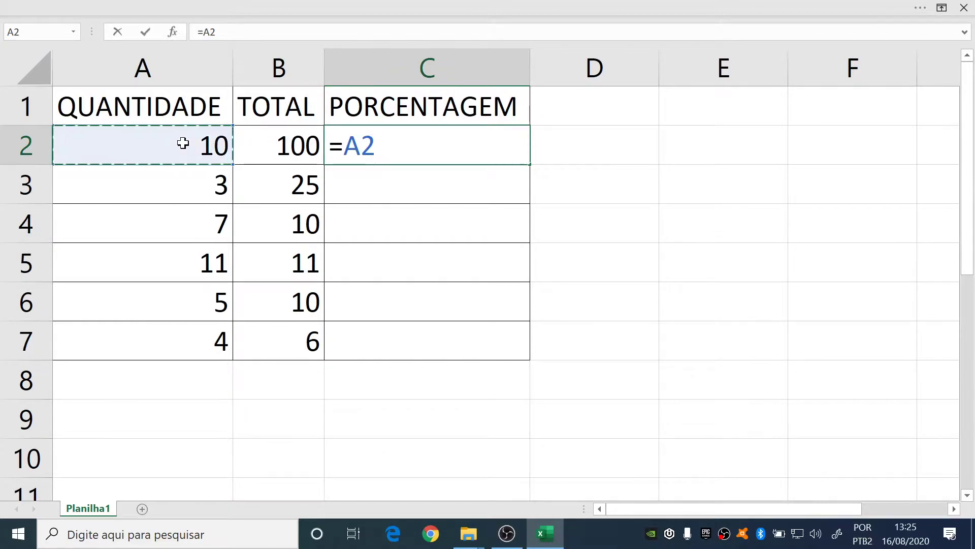
text(/)
click(303, 151)
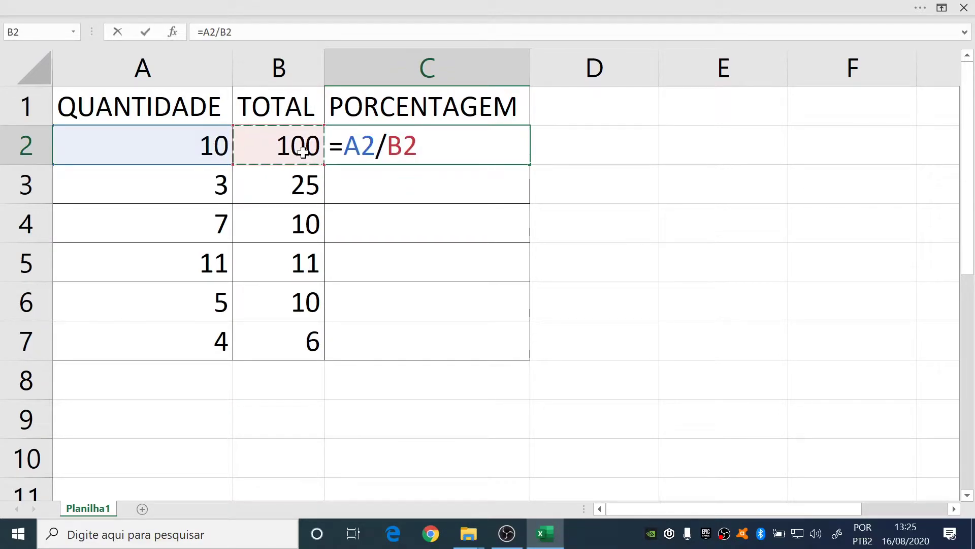
key(Return)
Fill the C2 formula down to C7 and select the results C2:C7.
click(407, 136)
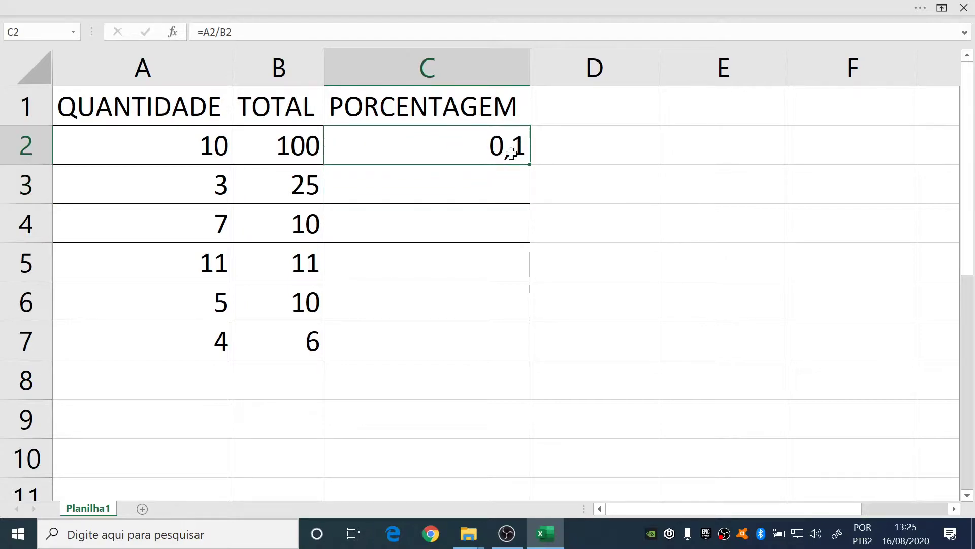
drag(530, 163, 523, 349)
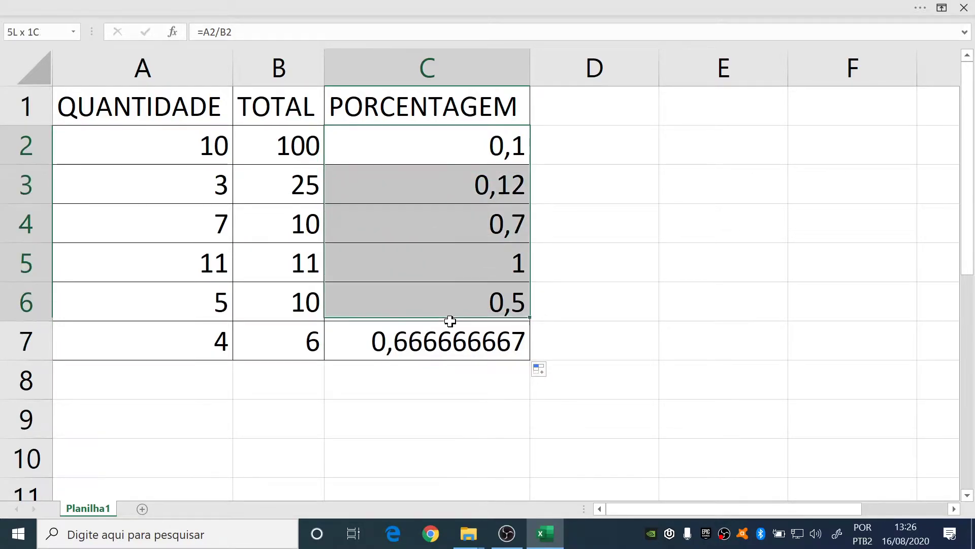
drag(461, 144, 447, 342)
Format C2:C7 as Porcentagem with two decimals, then close the dados.xlsx workbook.
right_click(449, 150)
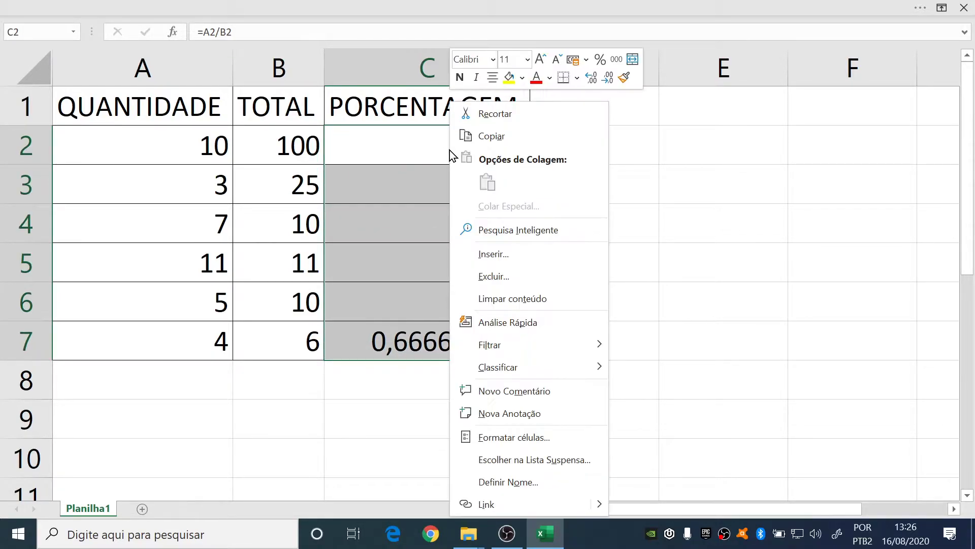
click(489, 439)
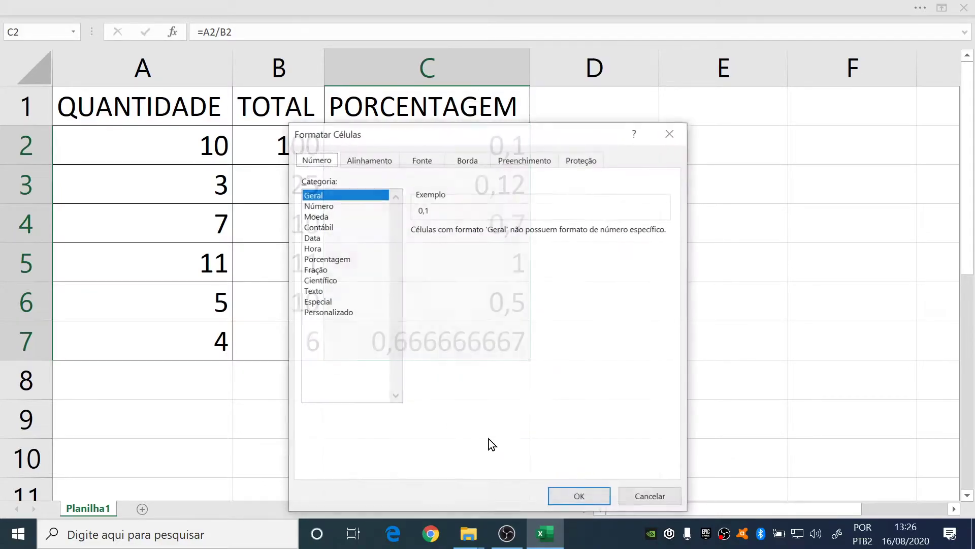
click(326, 260)
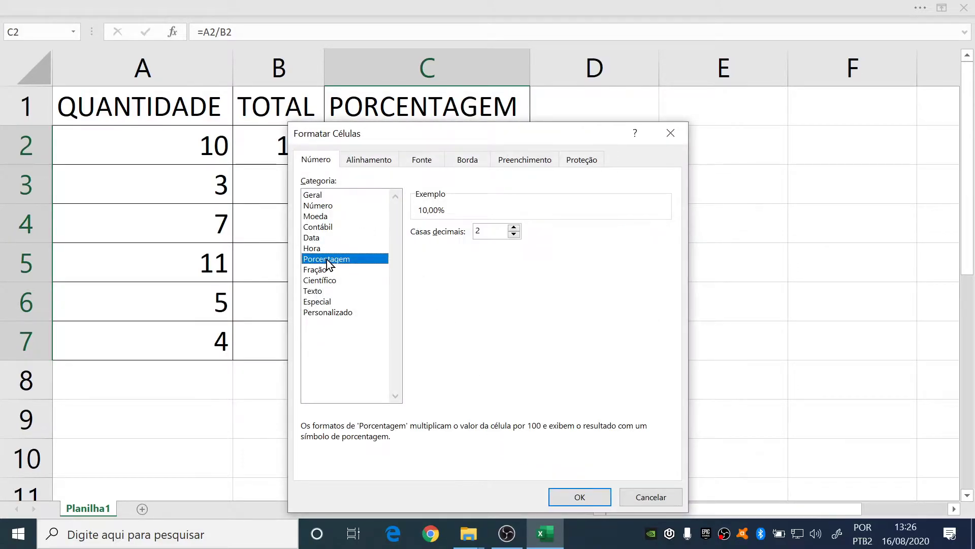
click(580, 497)
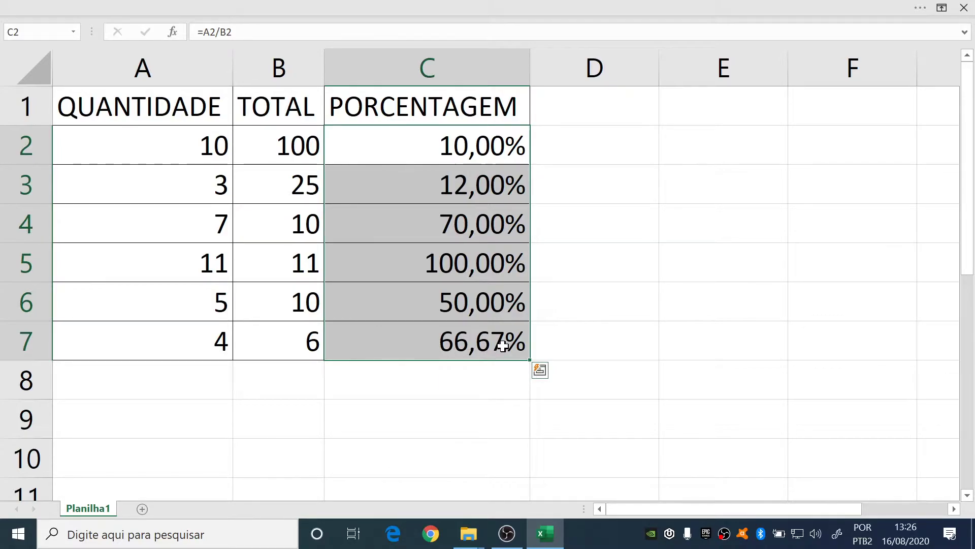
click(964, 8)
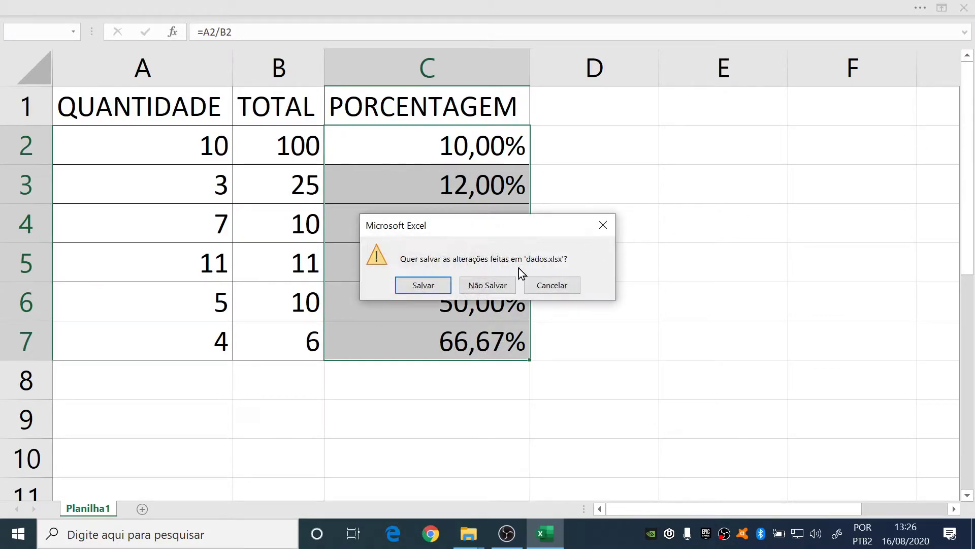
Save and close Excel, then create and open a new Word document named mala on the desktop.
click(434, 285)
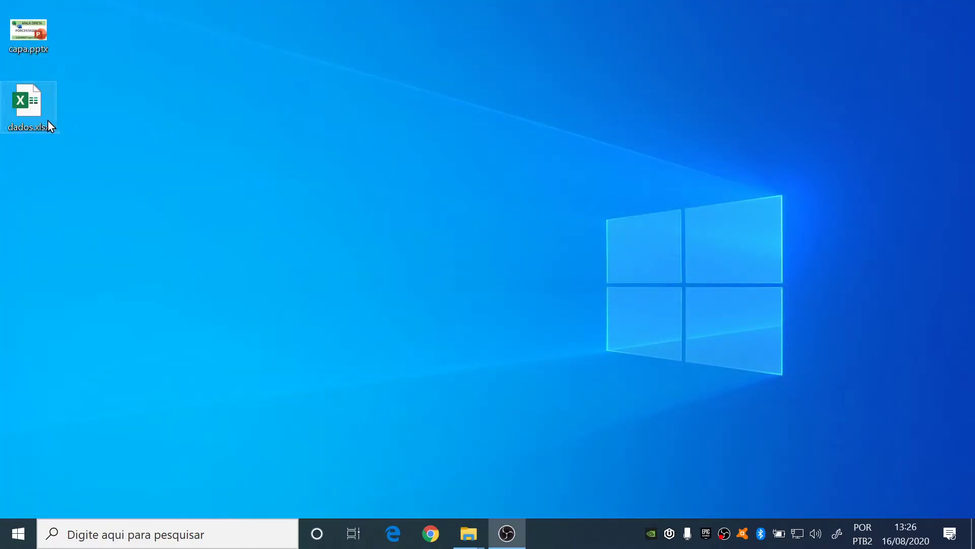
right_click(31, 188)
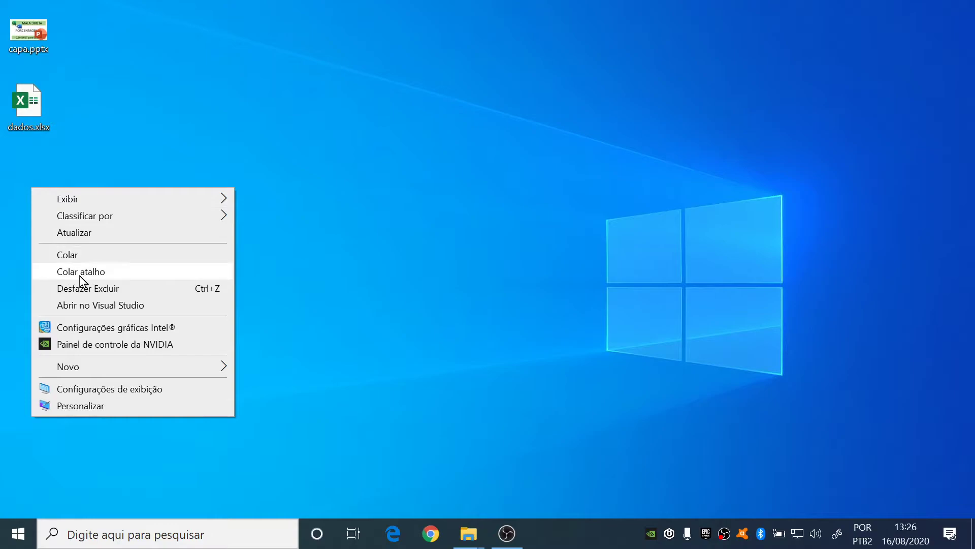
mouse_move(132, 366)
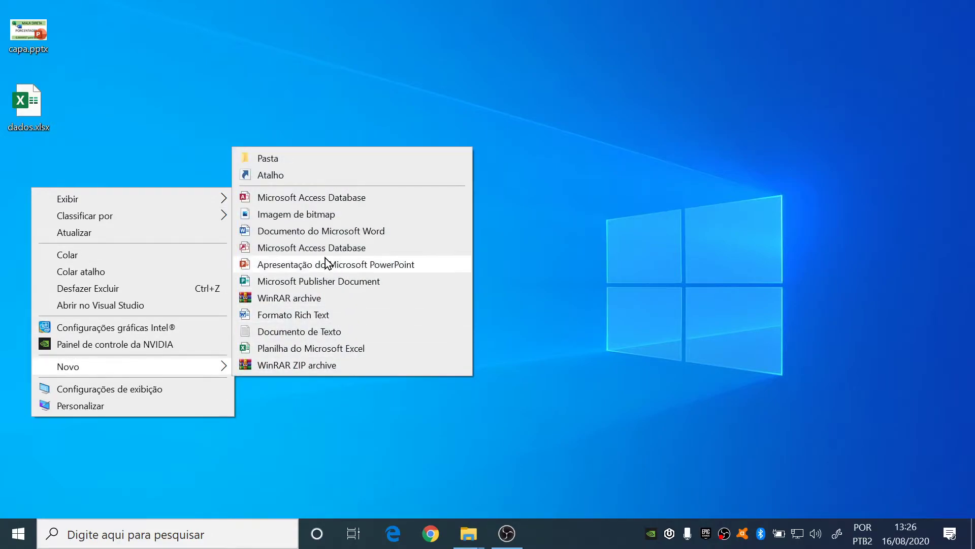
click(315, 231)
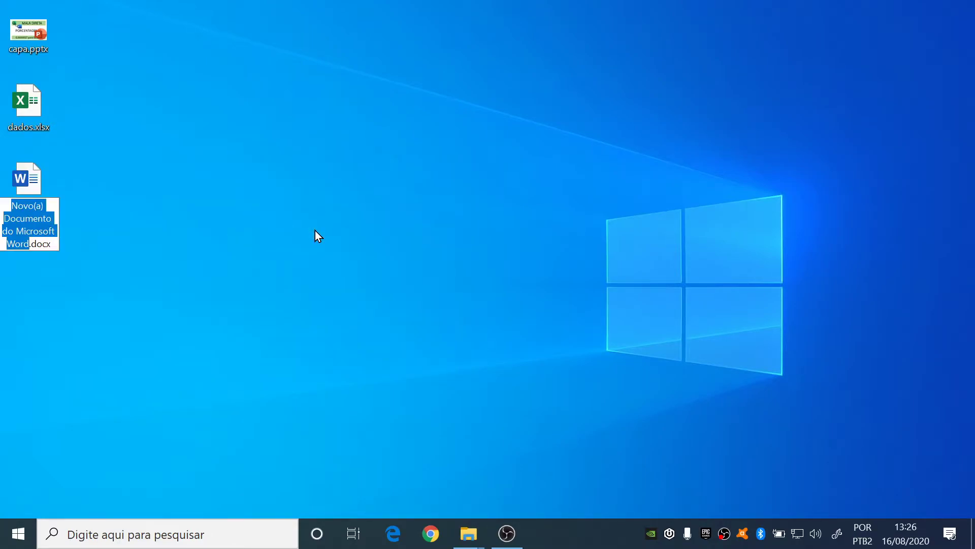
text(mala)
key(Return)
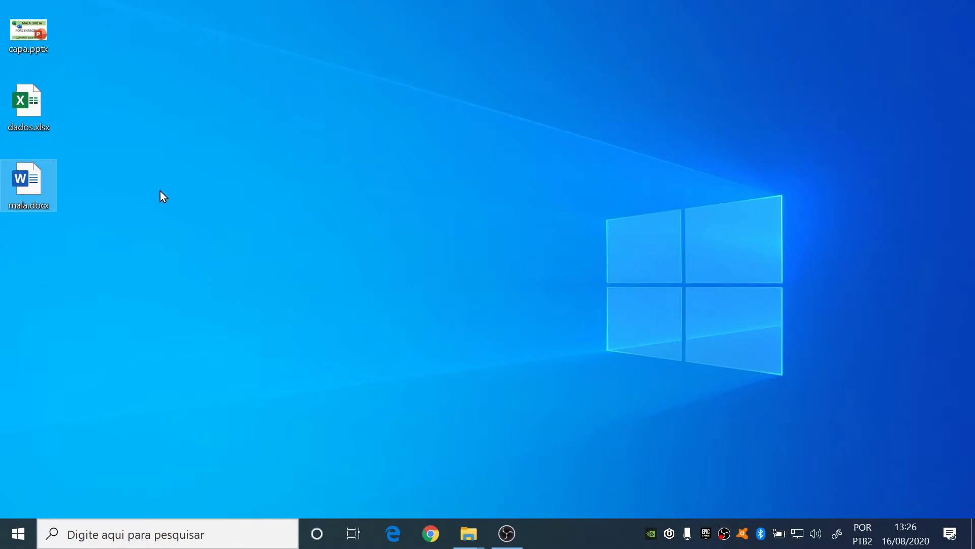
double_click(26, 182)
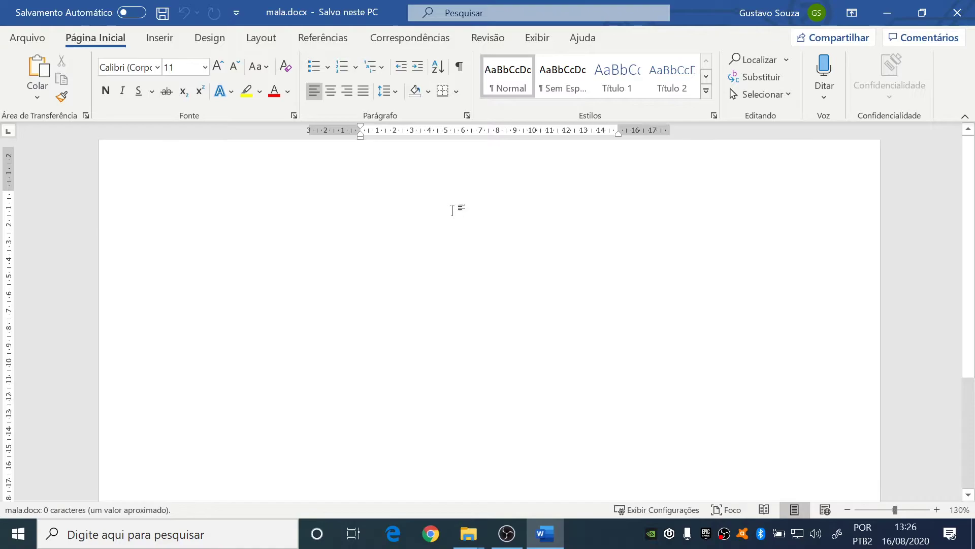
Use the Planilha1$ sheet of dados.xlsx on the desktop, with headers, as the recipient list.
click(410, 38)
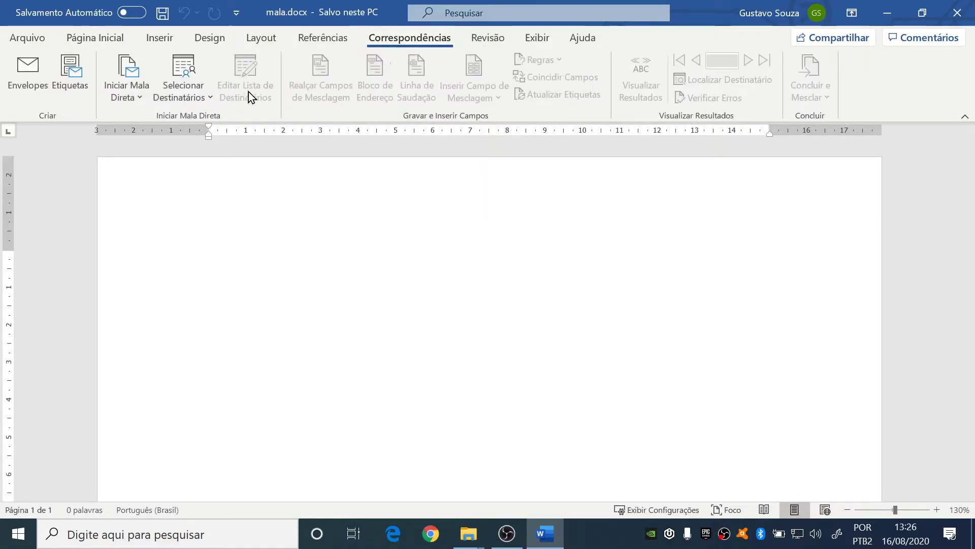
click(193, 96)
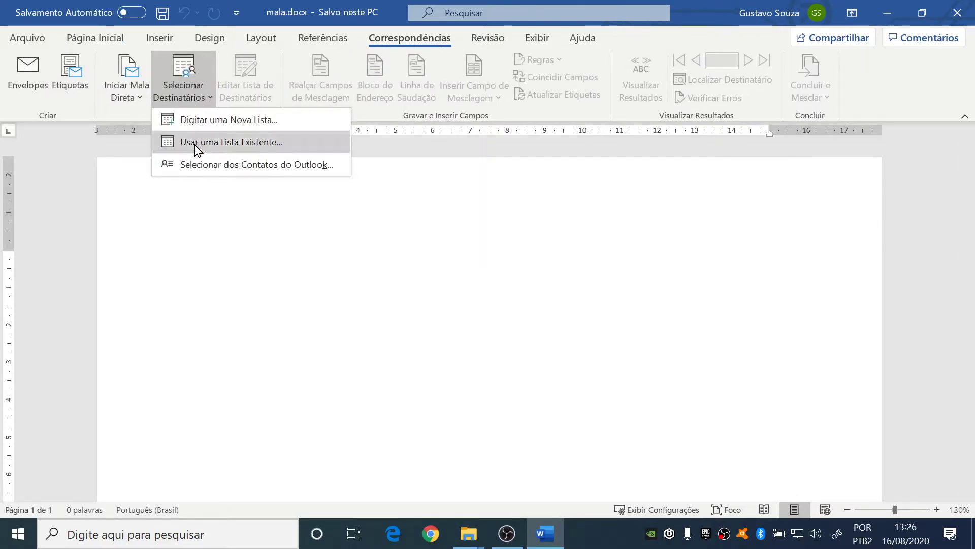
click(212, 145)
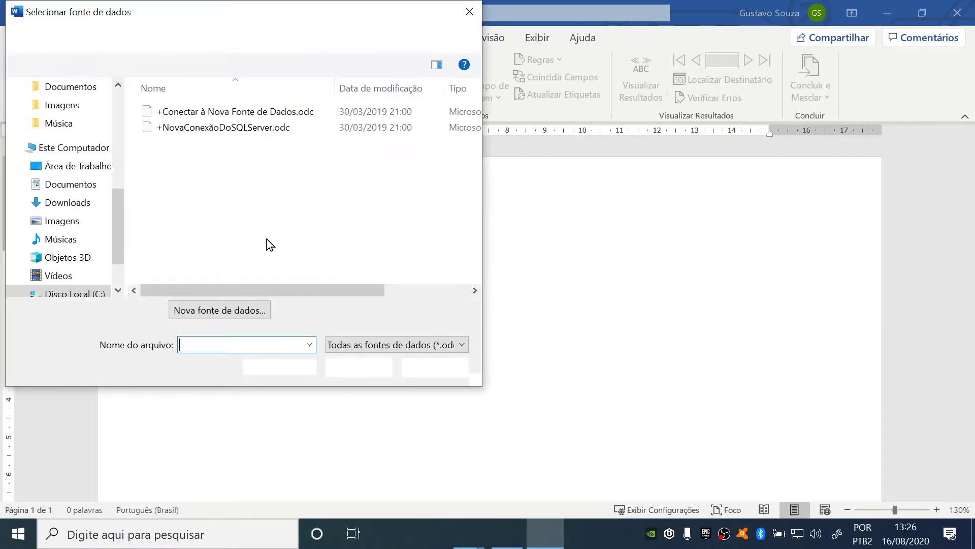
drag(118, 217, 118, 191)
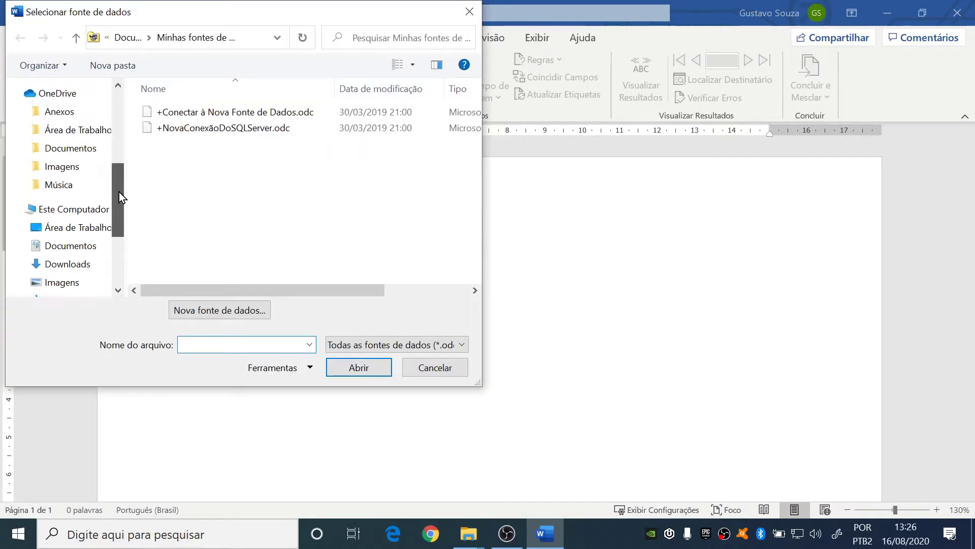
click(73, 229)
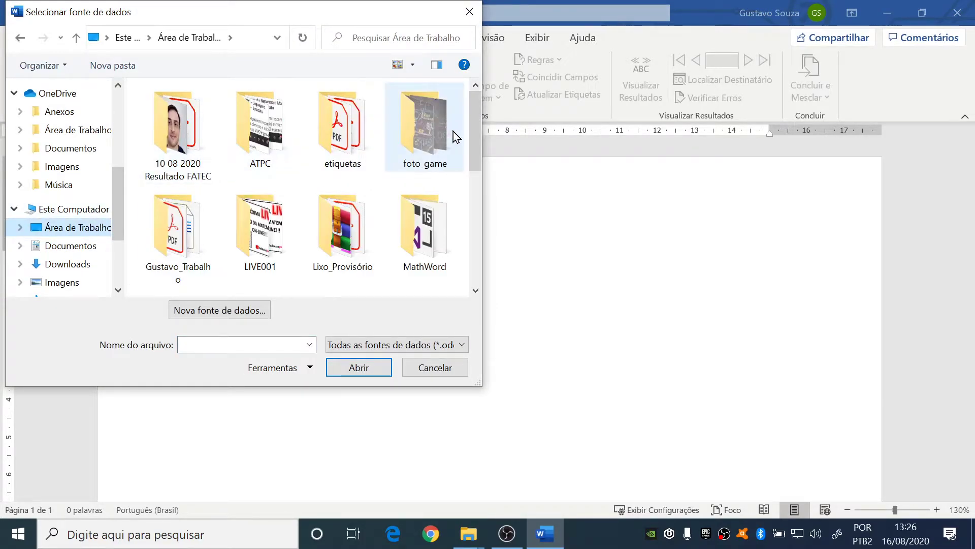
drag(480, 130, 467, 218)
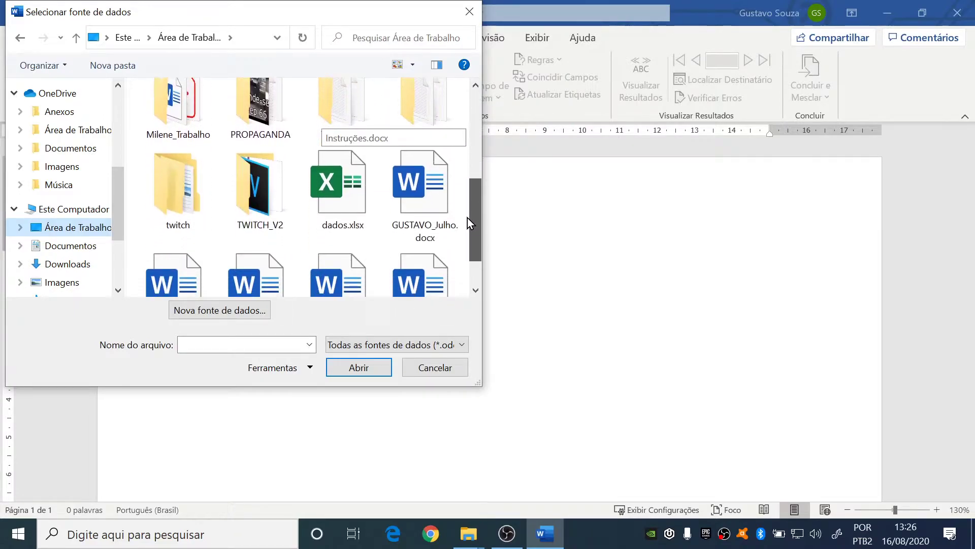
click(339, 197)
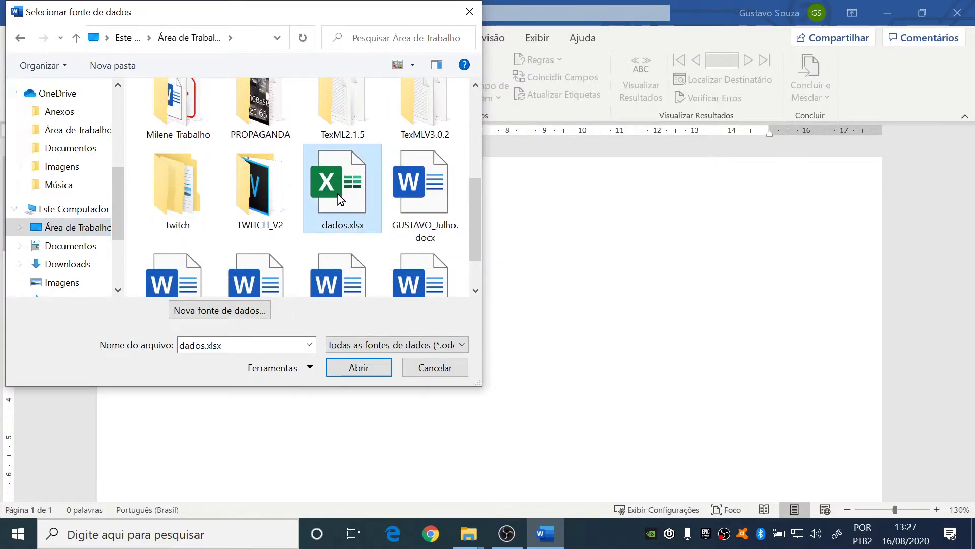
double_click(340, 197)
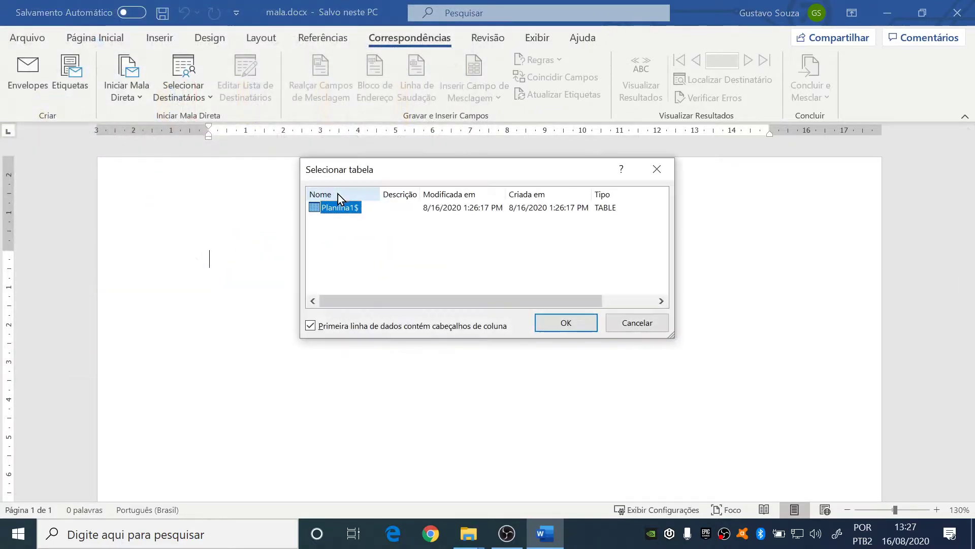
click(564, 322)
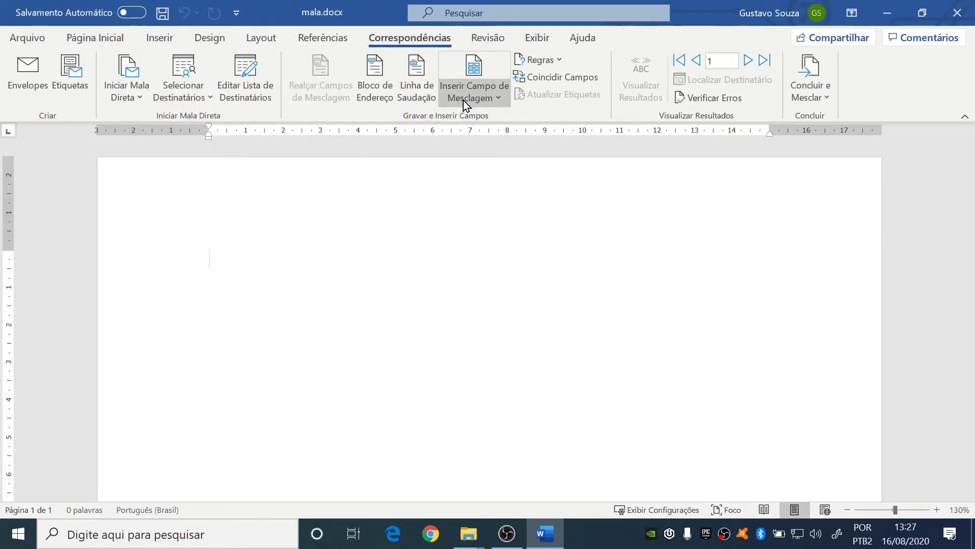
Insert the PORCENTAGEM merge field and preview the merged results.
click(485, 95)
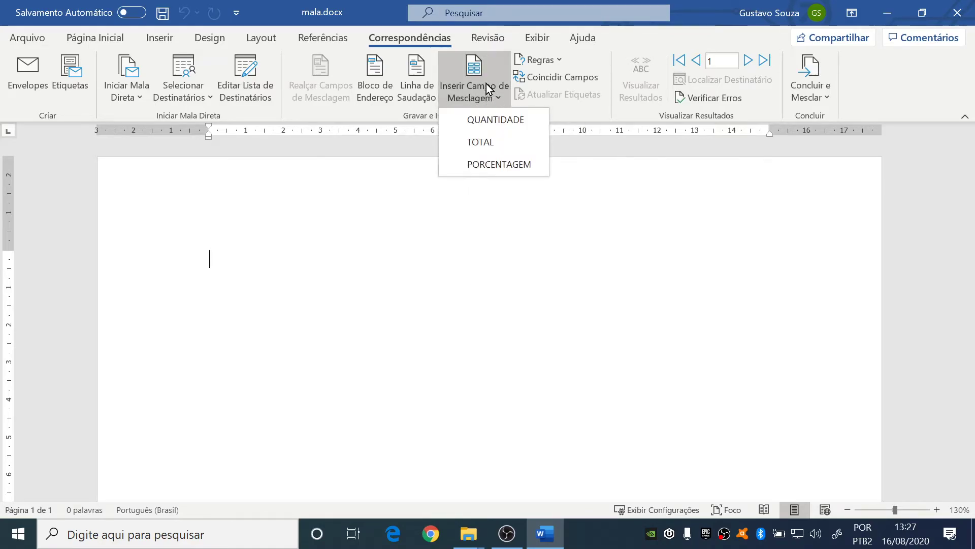
click(487, 164)
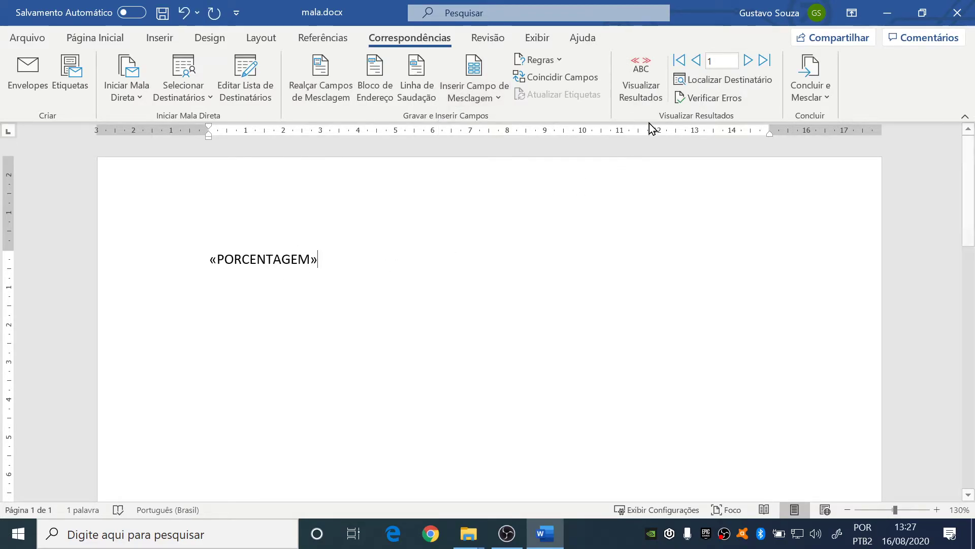
click(638, 79)
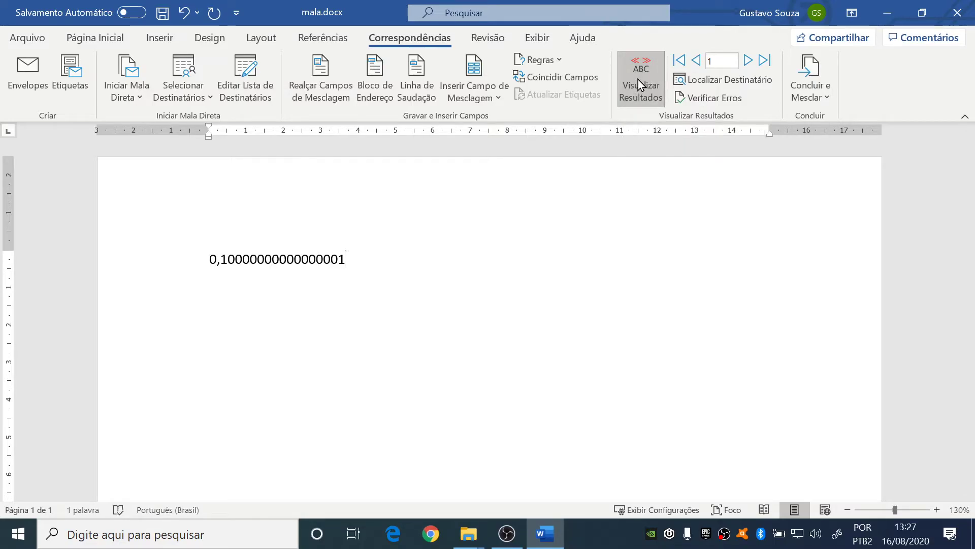
click(748, 61)
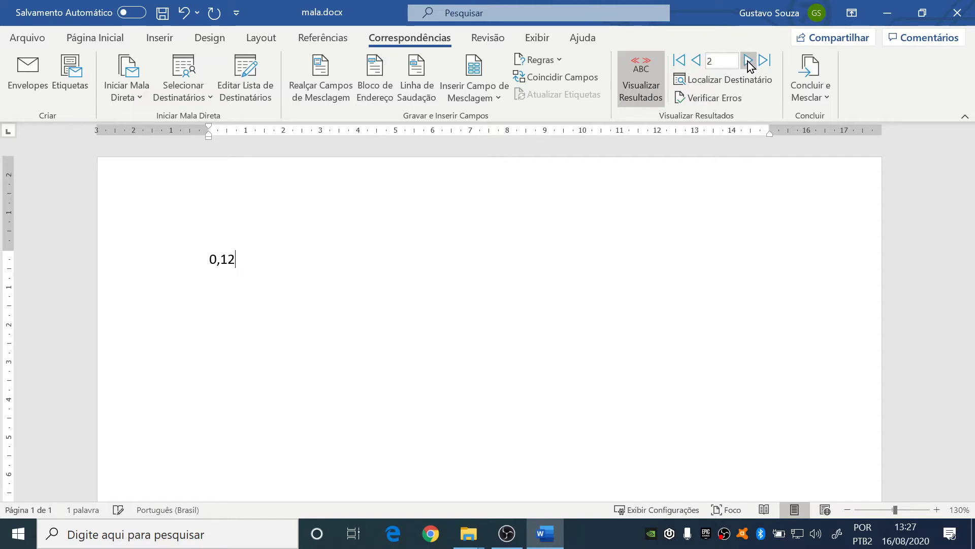
click(749, 61)
click(749, 61)
click(748, 61)
click(748, 61)
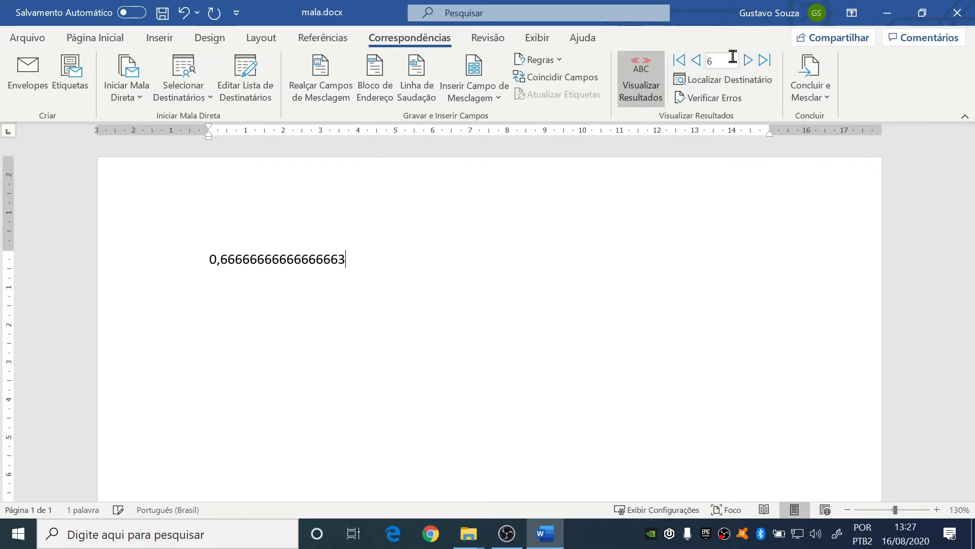
click(696, 61)
click(696, 61)
click(696, 61)
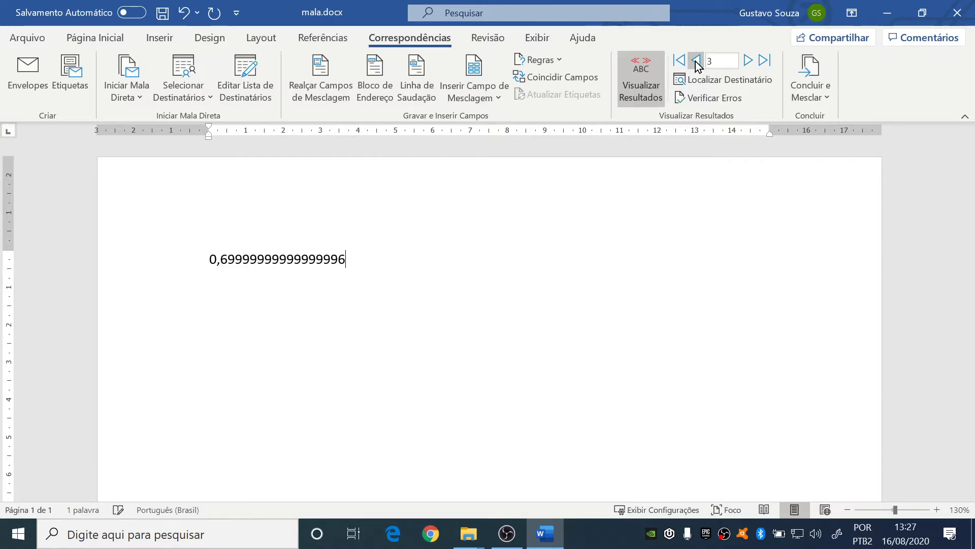
click(696, 61)
click(696, 61)
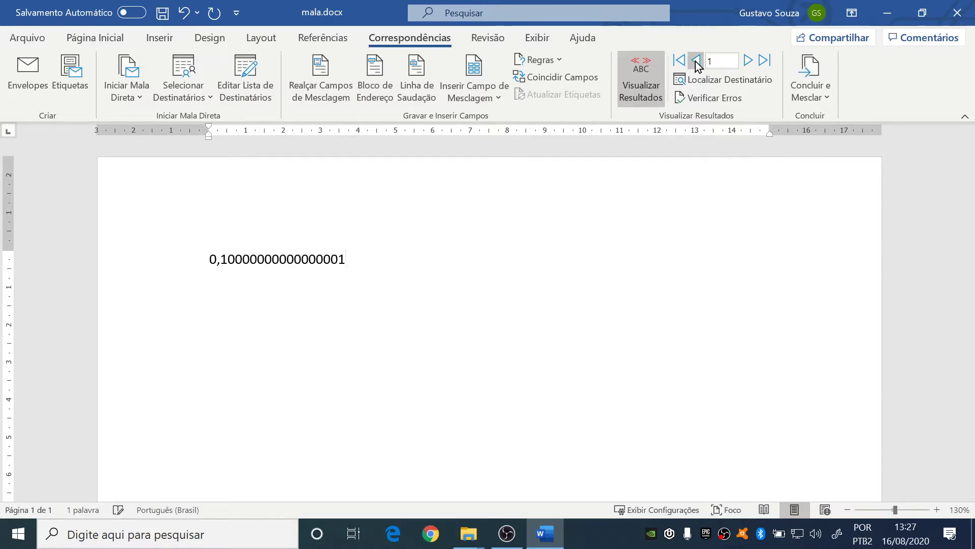
click(175, 258)
drag(175, 257, 96, 255)
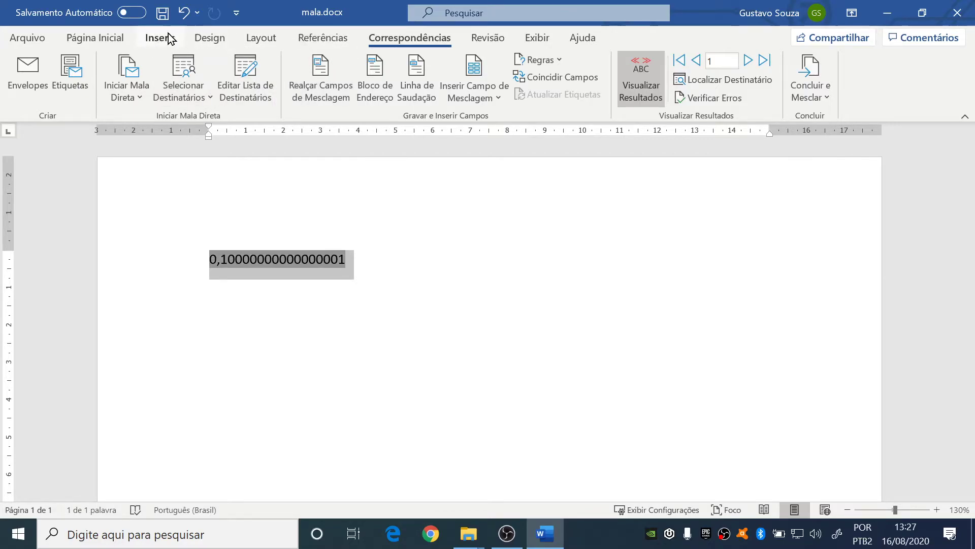
click(97, 38)
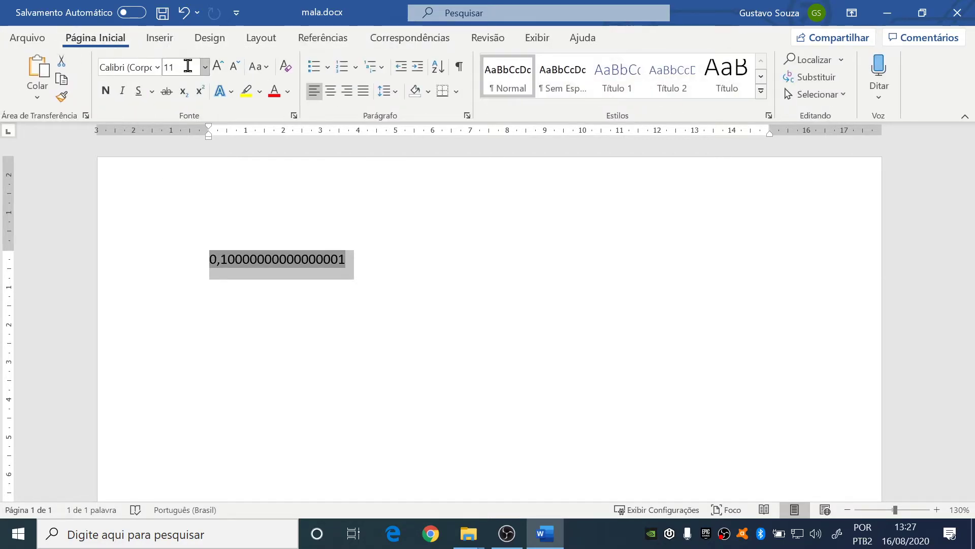
click(218, 67)
click(218, 67)
click(218, 66)
click(218, 67)
click(218, 66)
ctrl+scroll(540, 250, down, 1)
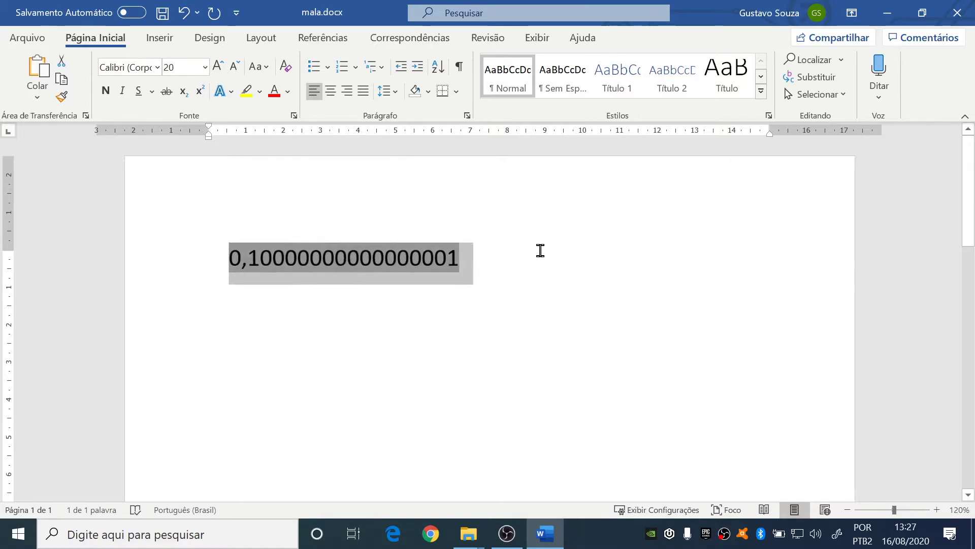
ctrl+scroll(540, 251, up, 3)
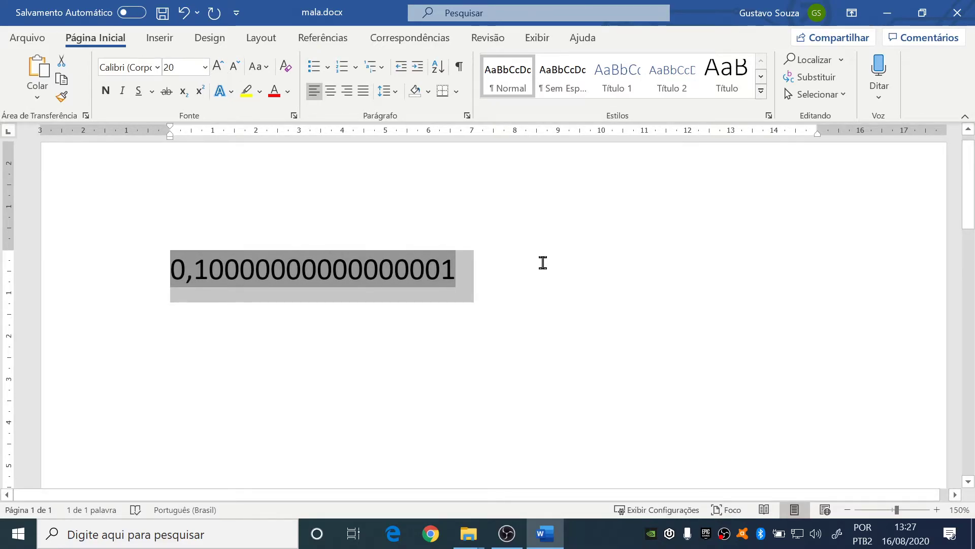
click(301, 337)
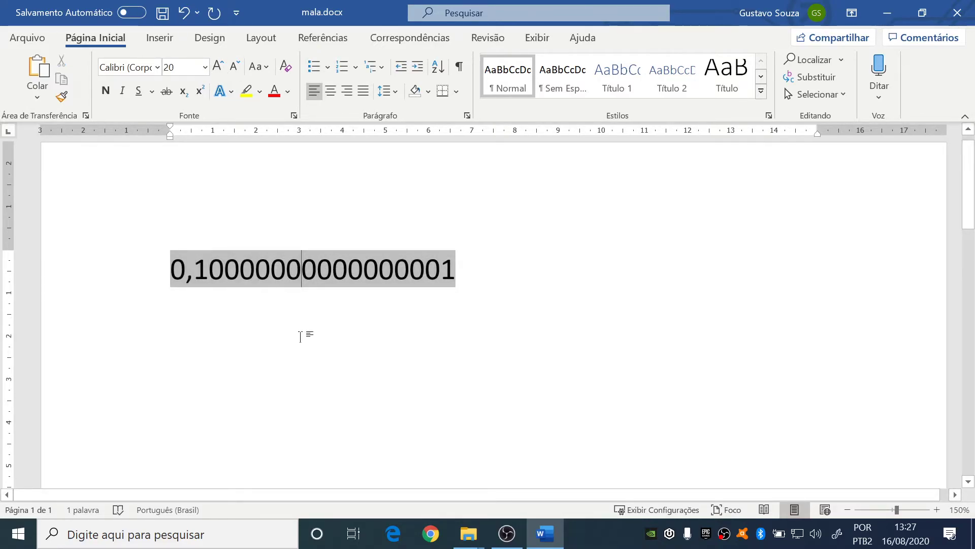
Wrap MERGEFIELD PORCENTAGEM in a formula field =…*100 \# .0,00% and update it to 10,00%.
right_click(301, 274)
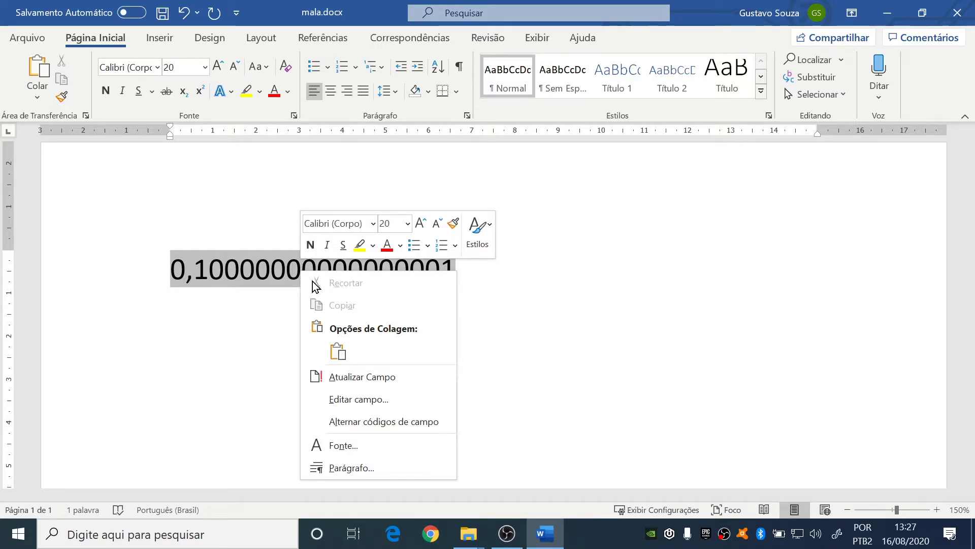
click(385, 427)
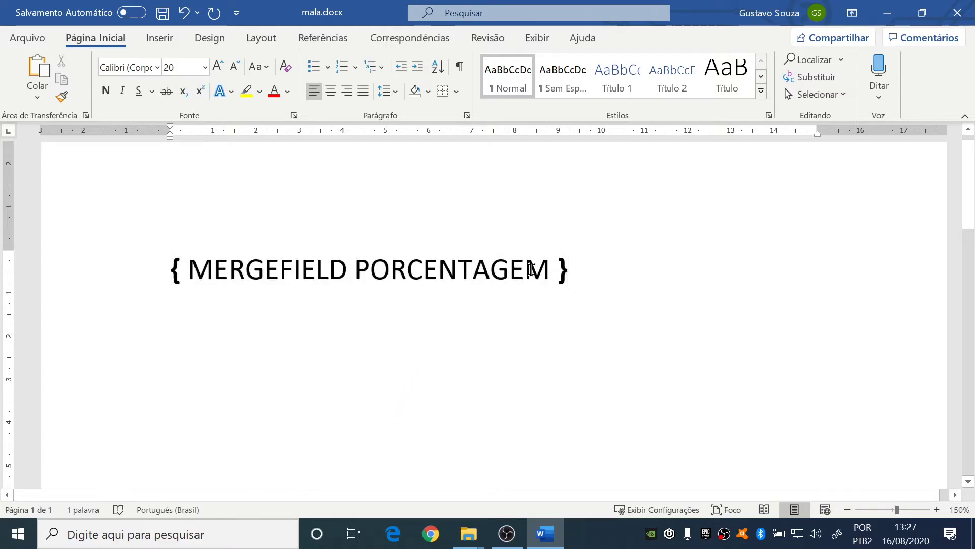
drag(572, 276, 158, 272)
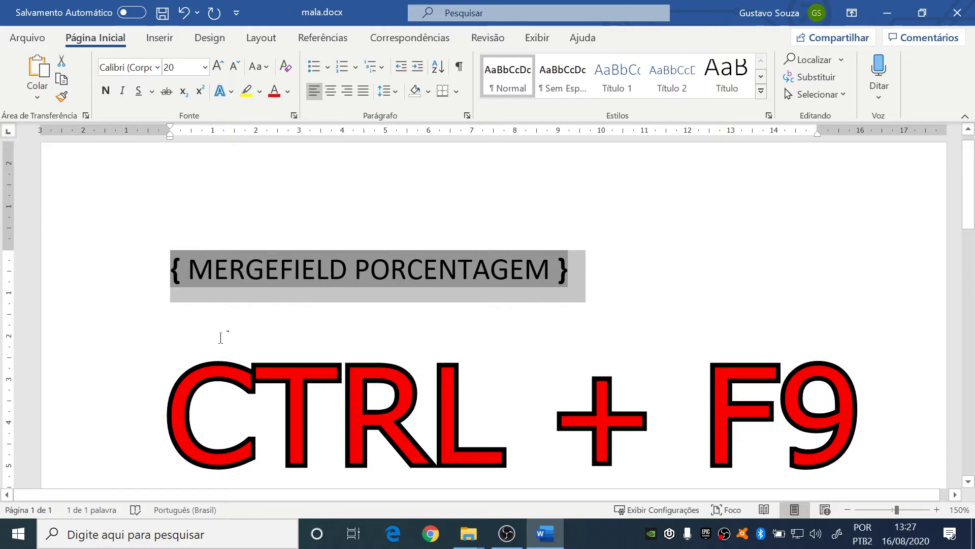
key(ctrl+F9)
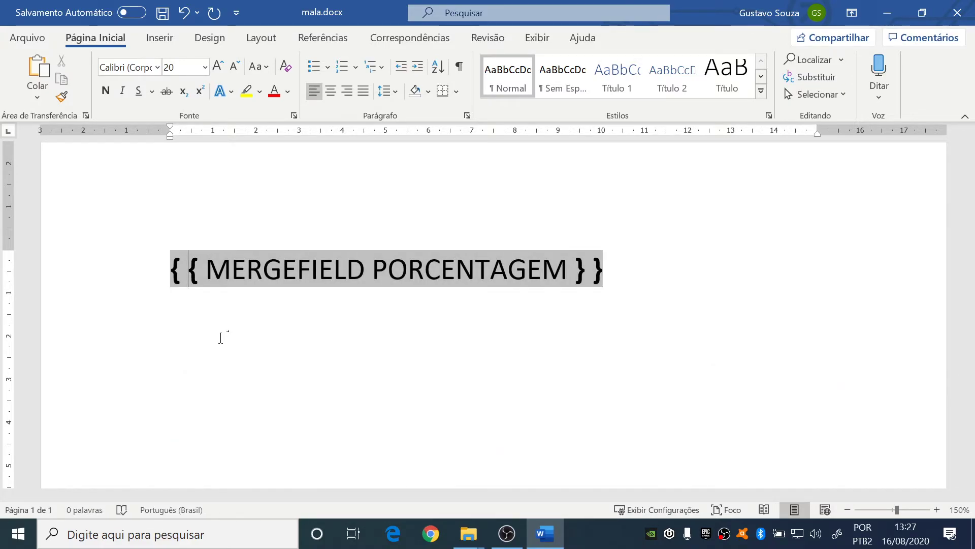
text(=)
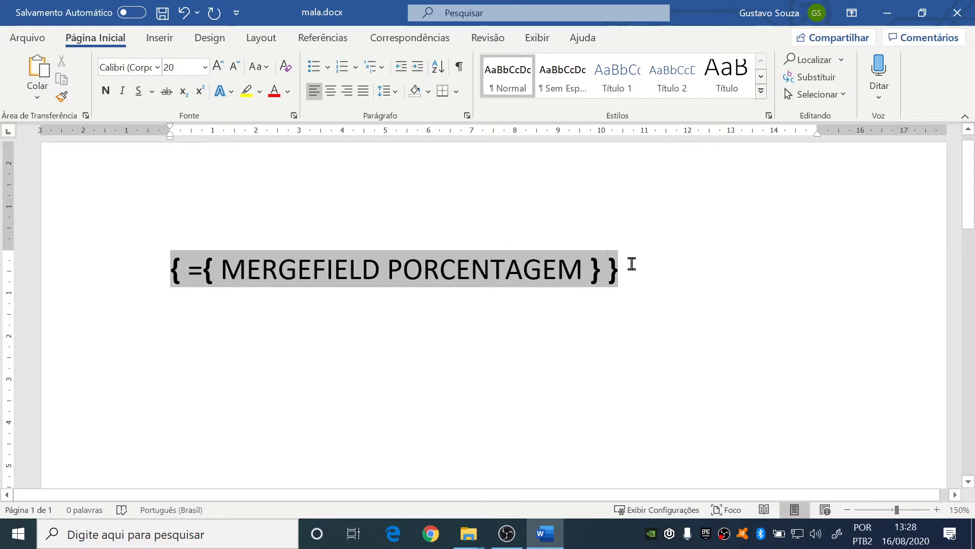
text(*100 )
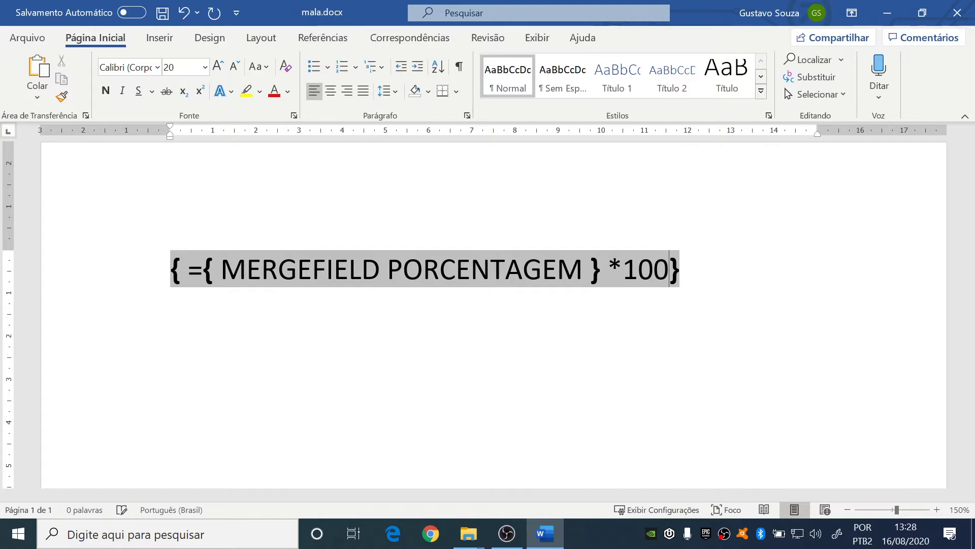
text(\)
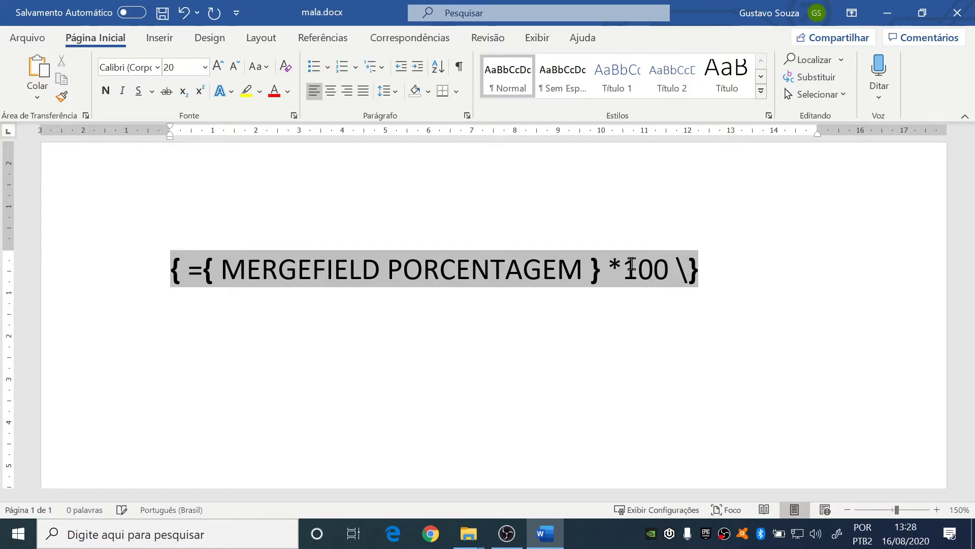
text(#)
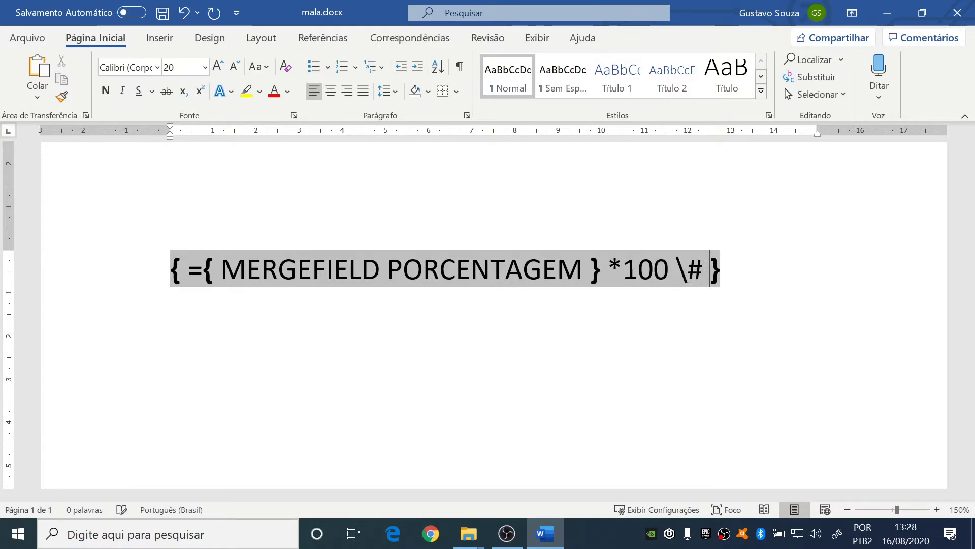
text( .0)
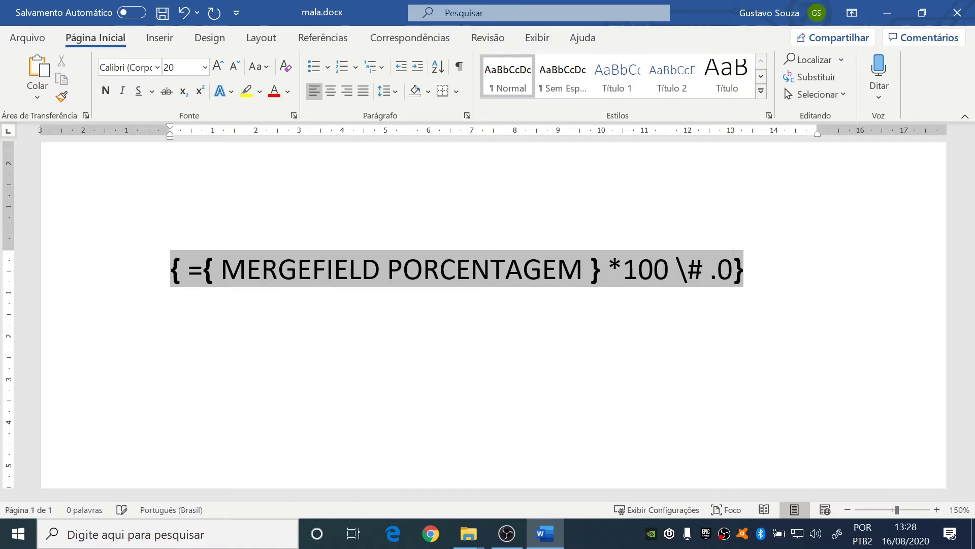
text(,00)
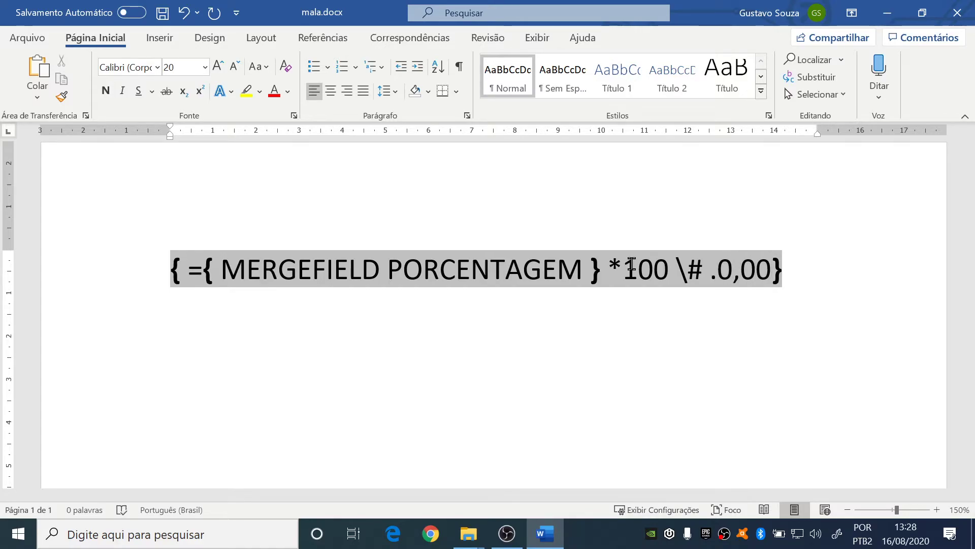
text(%)
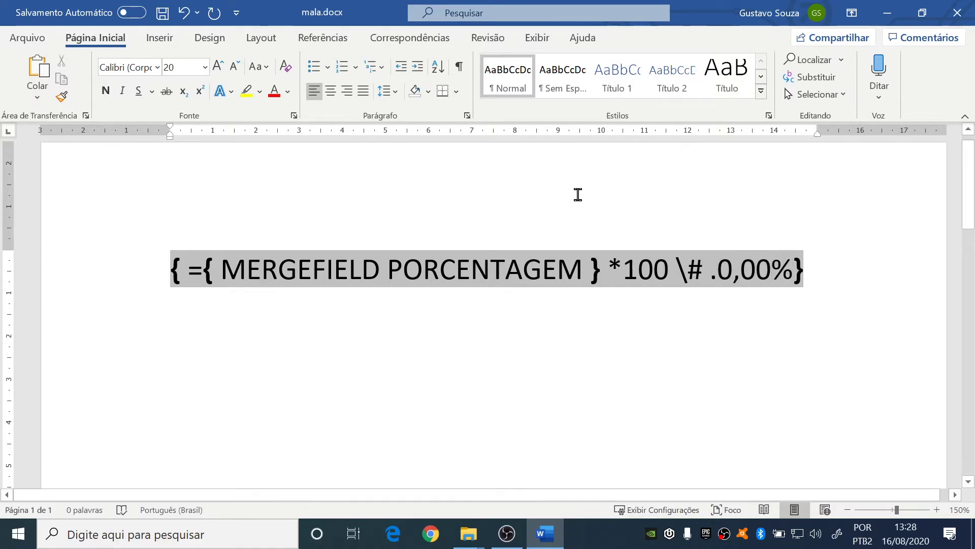
right_click(349, 273)
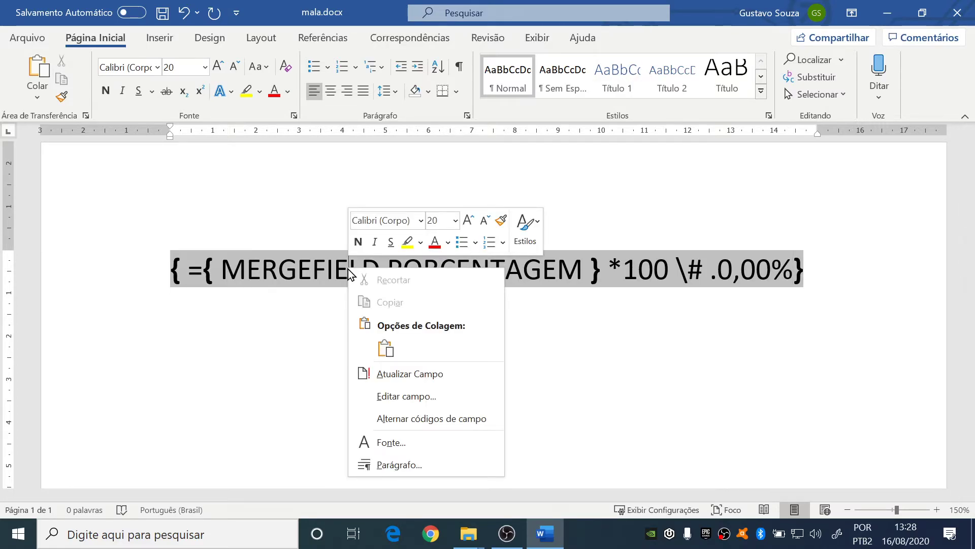
click(402, 374)
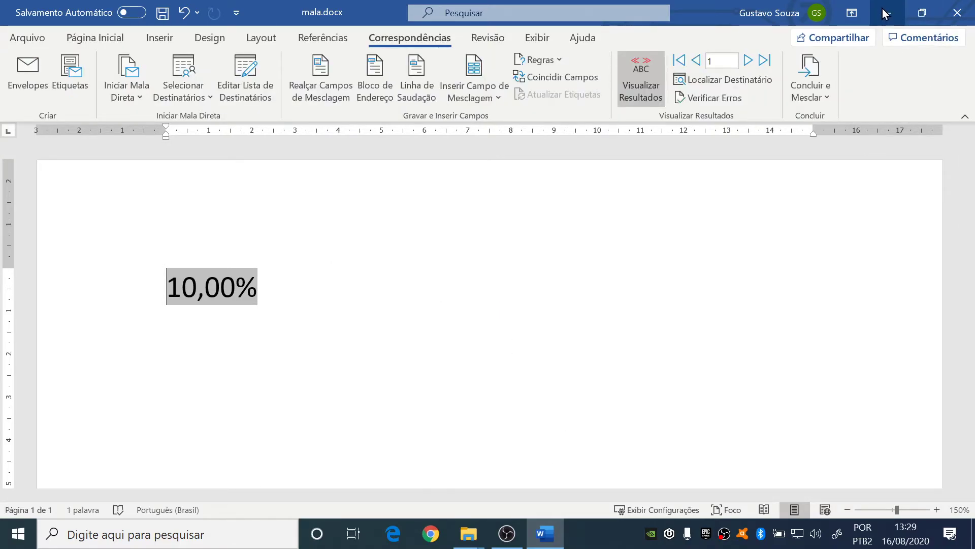
Reopen dados.xlsx read-only and place Excel on the left, beside the Word document.
click(923, 13)
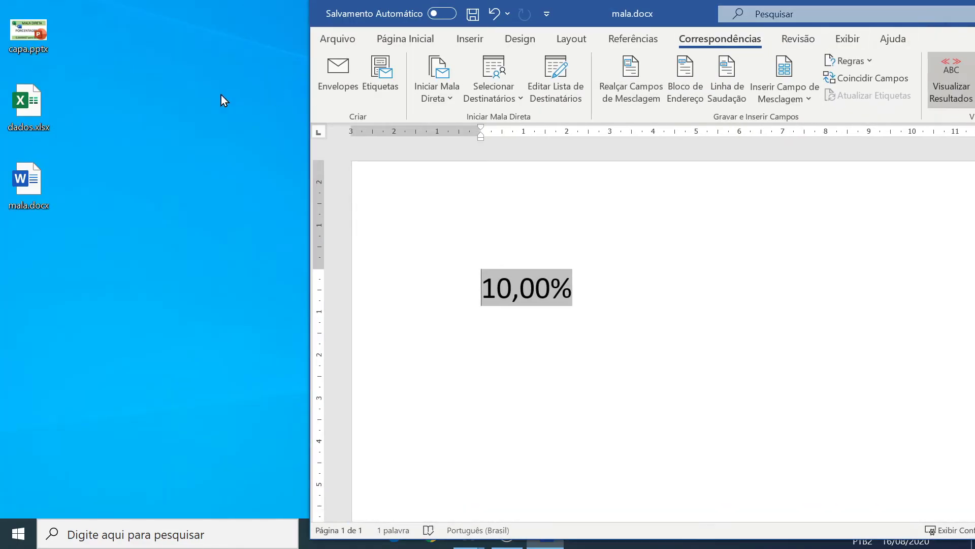
double_click(32, 108)
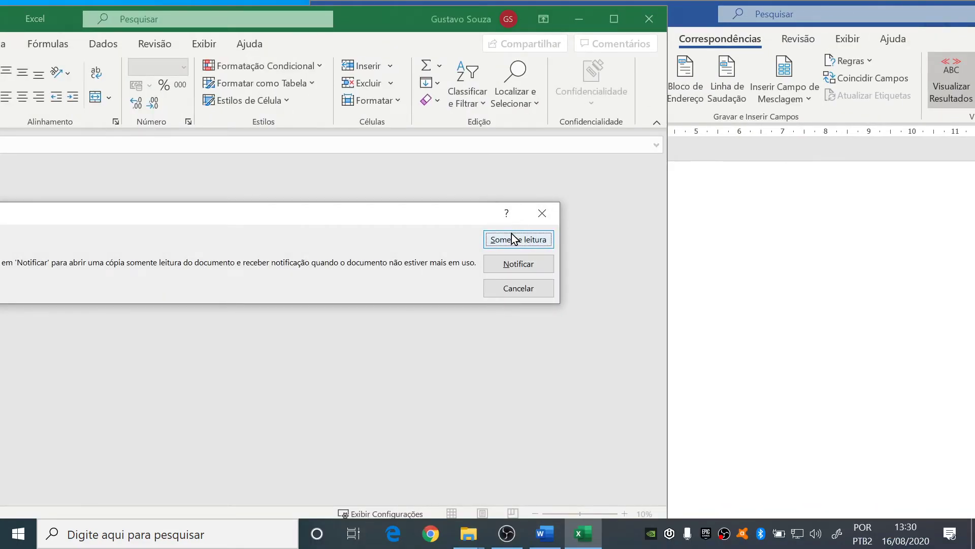
click(511, 239)
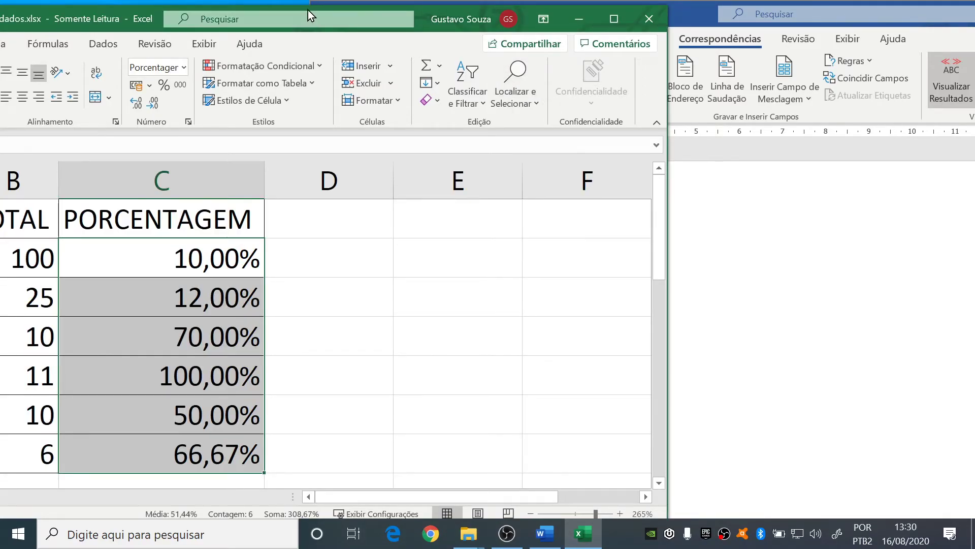
drag(309, 15, 3, 41)
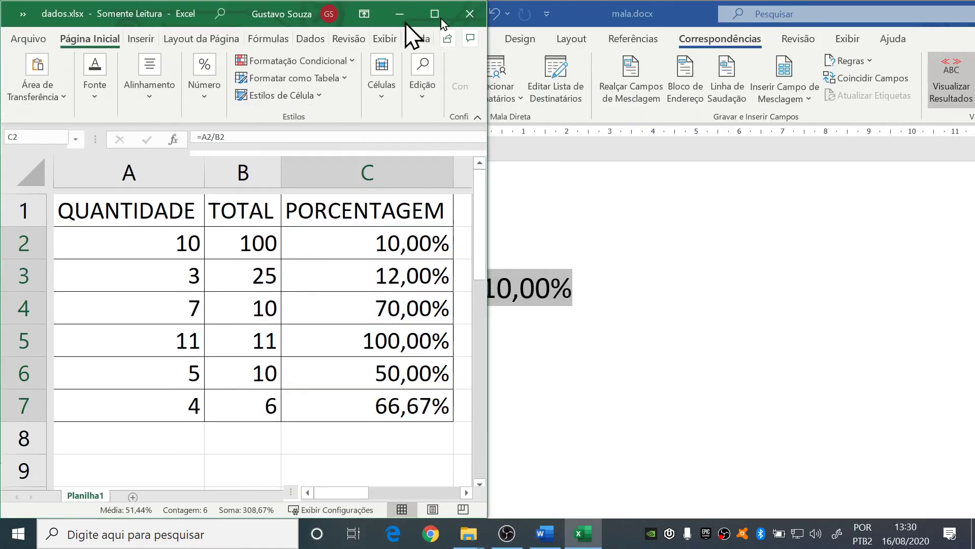
click(607, 203)
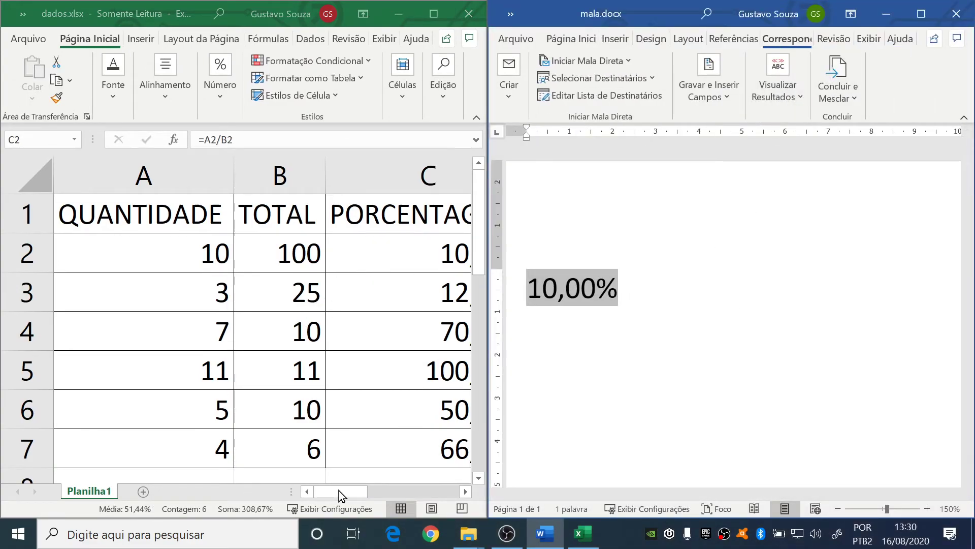
Select C2:C7 in Excel and advance Word's preview through records 2 to 6, reaching 66,67%.
key(ctrl+shift+Down)
drag(349, 493, 365, 493)
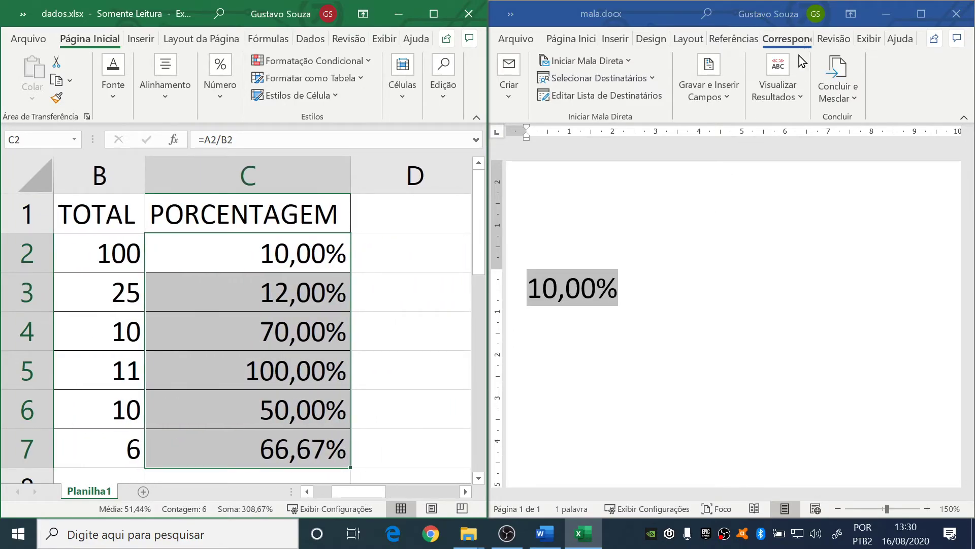
click(799, 102)
click(799, 96)
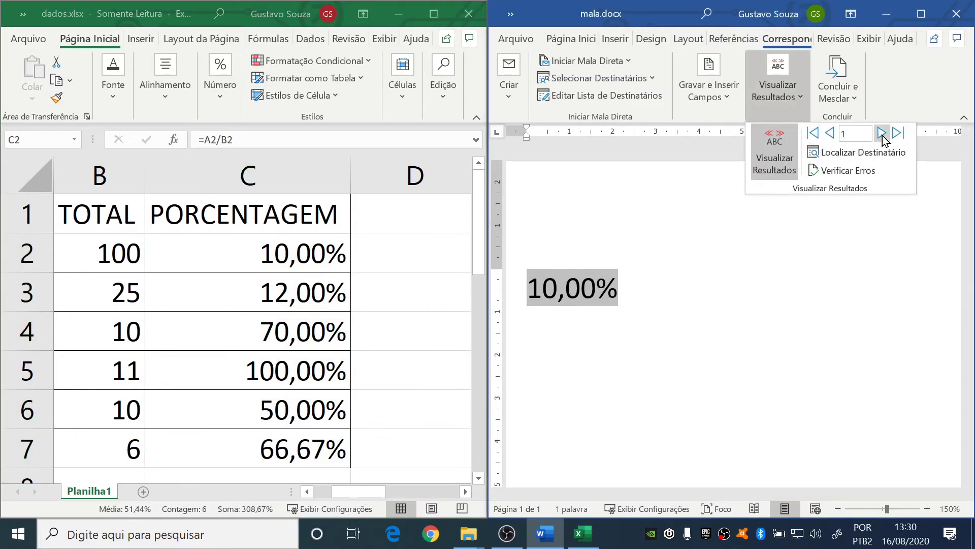
click(882, 133)
click(882, 133)
click(882, 133)
click(882, 133)
click(882, 133)
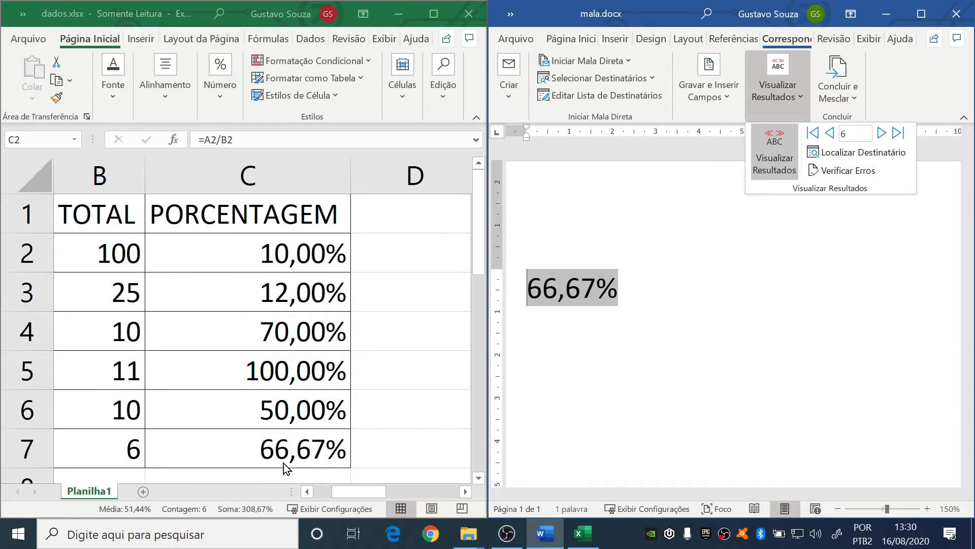